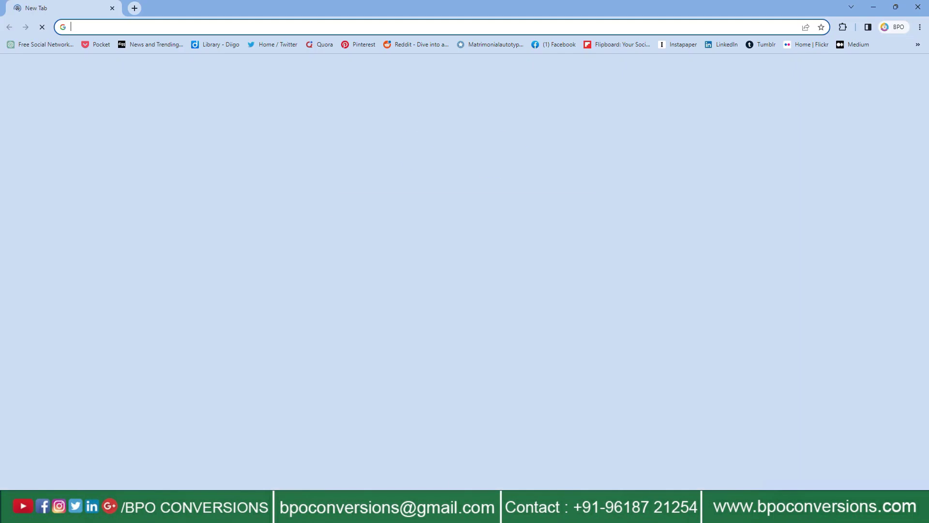
Go to formfillingautotypingsoftware.com and download the form filling software zip
{"action": "left_click", "coordinate": [257, 27]}
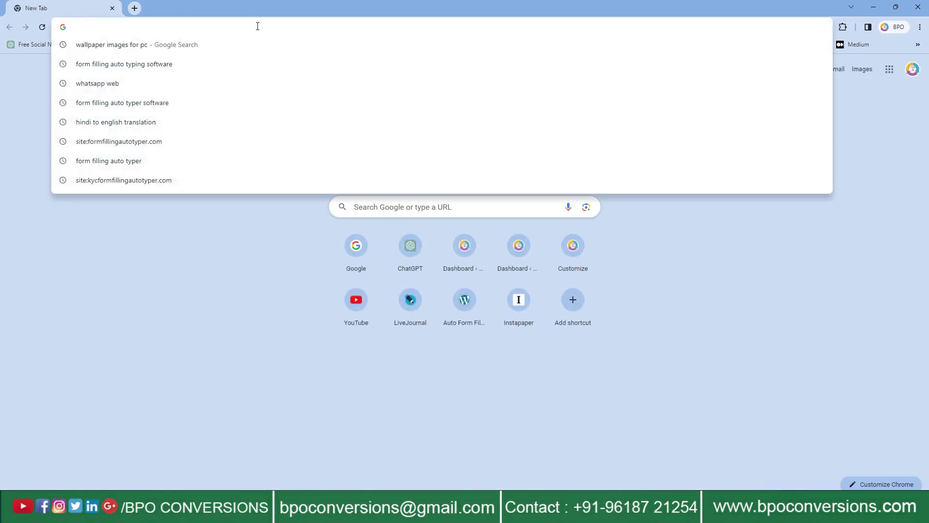
{"action": "type", "text": "formfillingautotypingsoftware.com/wp-admin/"}
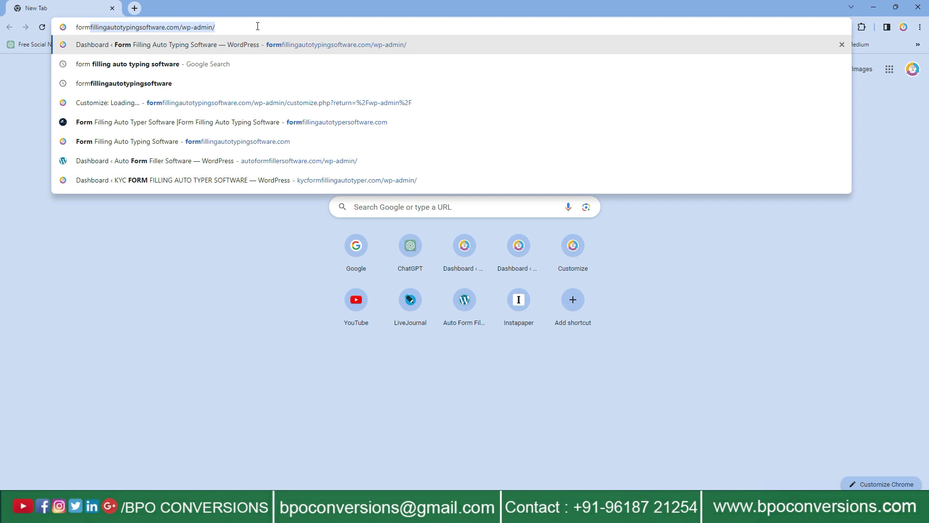
{"action": "left_click", "coordinate": [200, 141]}
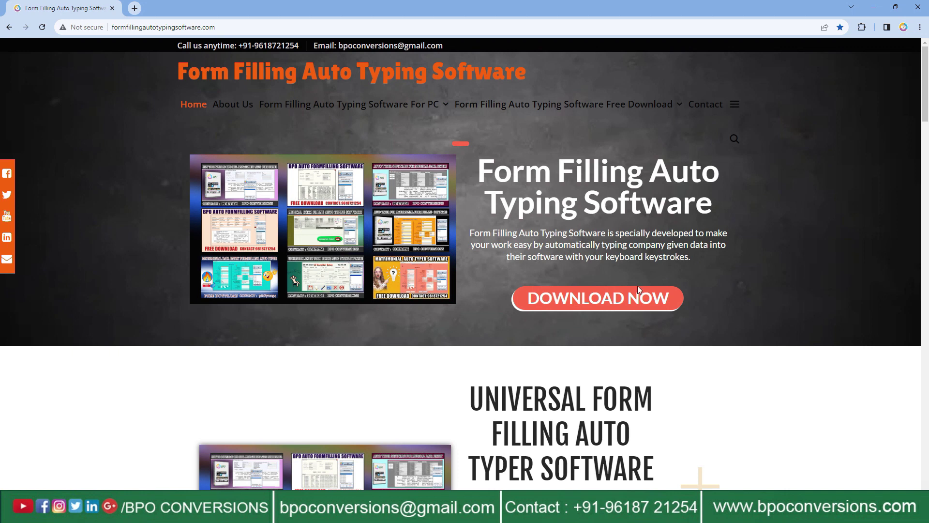
{"action": "left_click", "coordinate": [603, 301]}
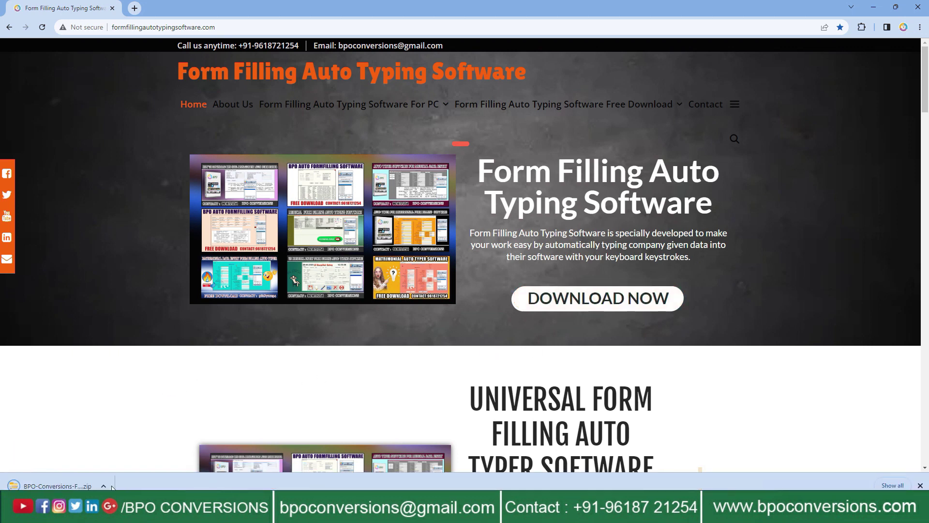
Show the downloaded BPO-Conversions zip in its folder, then close Explorer and Chrome
{"action": "left_click", "coordinate": [103, 486]}
{"action": "left_click", "coordinate": [137, 454]}
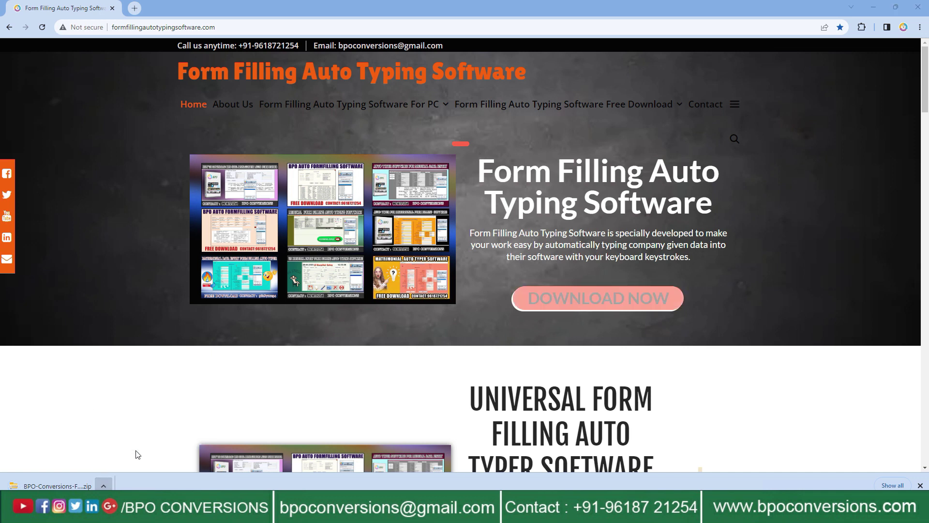
{"action": "left_click", "coordinate": [561, 33]}
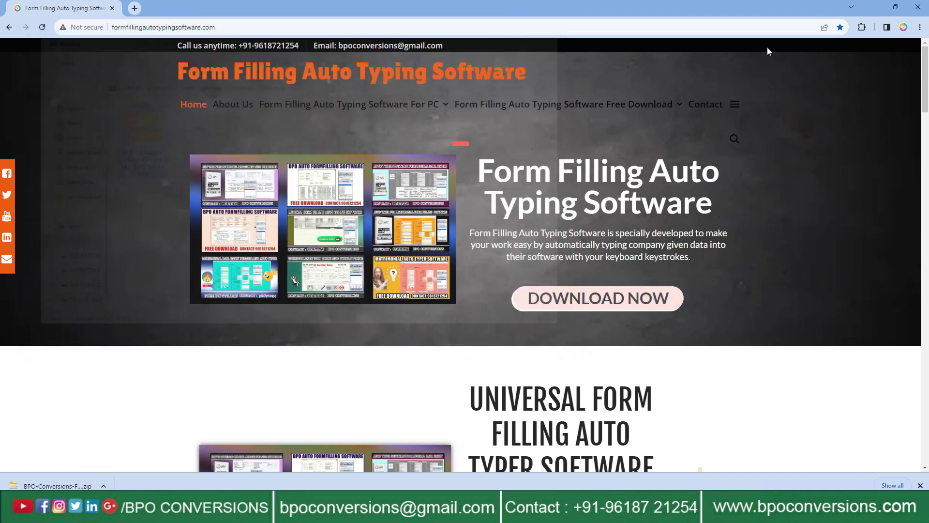
{"action": "left_click", "coordinate": [918, 7]}
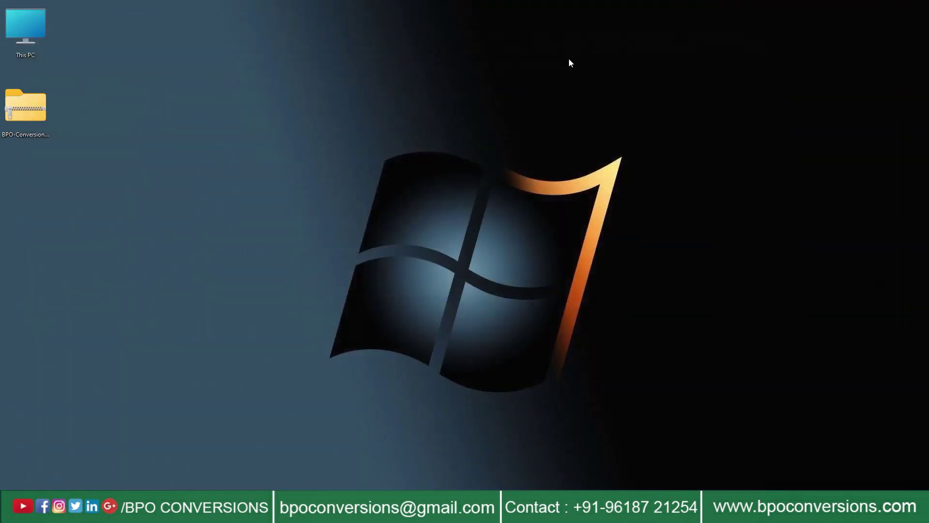
Extract the BPO-Conversions-Form-Filling-Auto-Typer-Software.zip with WinRAR into its suggested desktop folder
{"action": "right_click", "coordinate": [36, 114]}
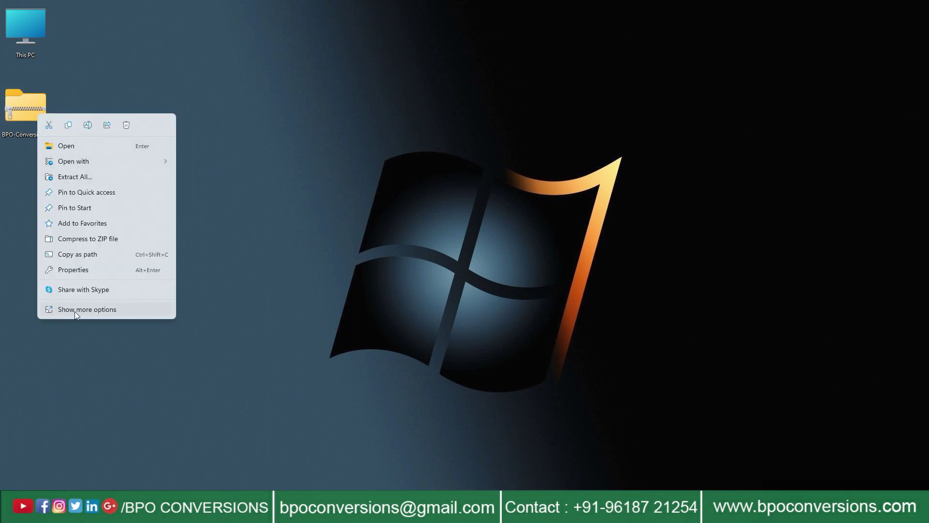
{"action": "left_click", "coordinate": [75, 312]}
{"action": "left_click", "coordinate": [129, 128]}
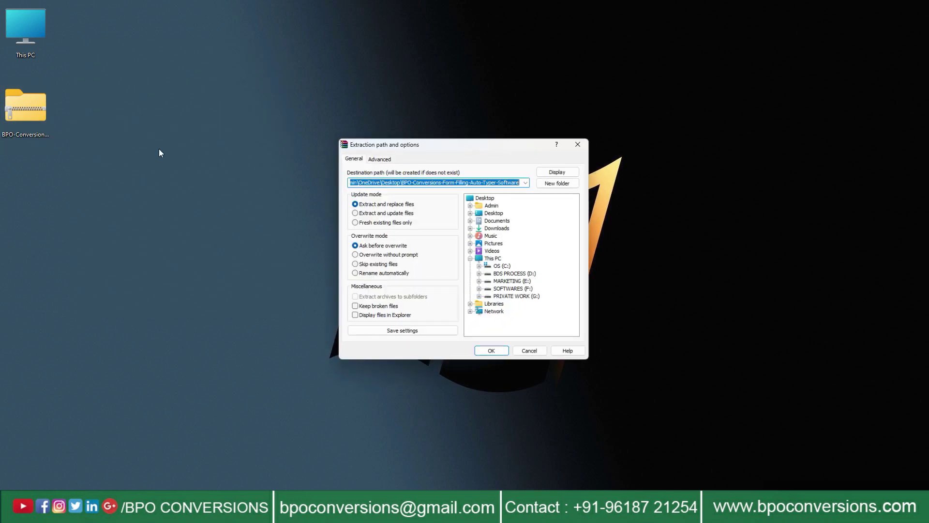
{"action": "left_click", "coordinate": [484, 352]}
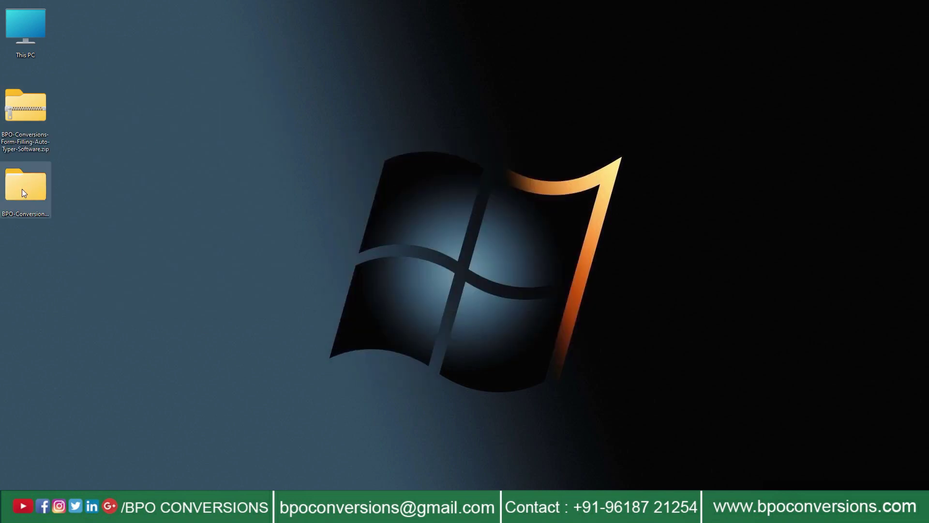
{"action": "right_click", "coordinate": [22, 193]}
Open the nested BPO CONVERSIONS folders and launch BPO Auto Form Filler(Trail).exe
{"action": "left_click", "coordinate": [62, 219]}
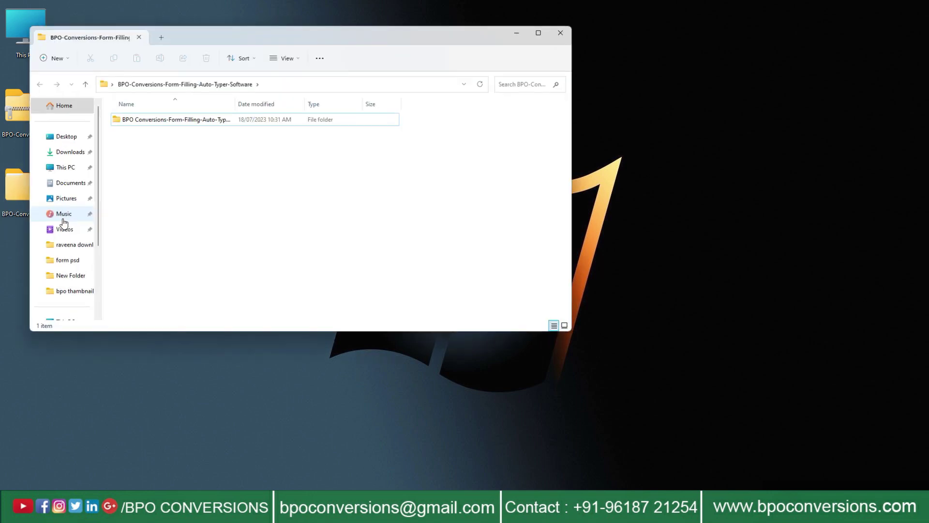
{"action": "left_click", "coordinate": [542, 33]}
{"action": "right_click", "coordinate": [173, 91]}
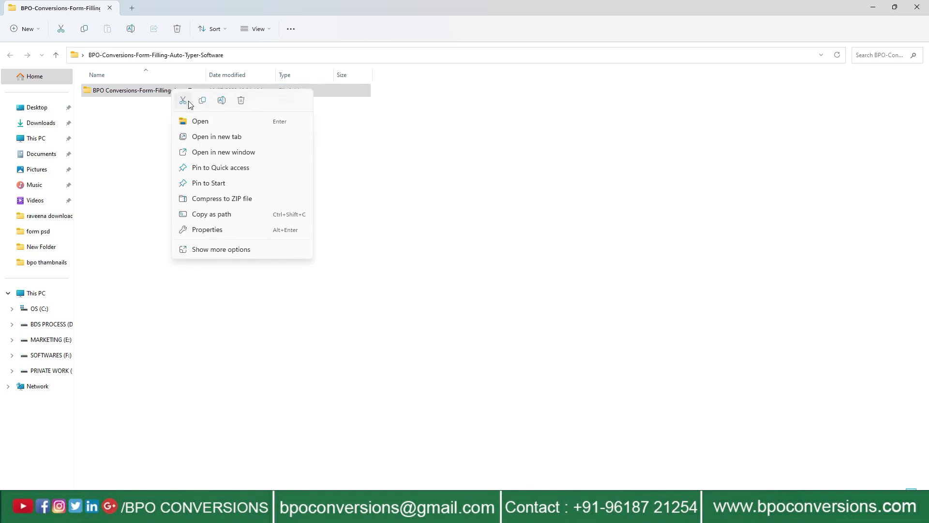
{"action": "left_click", "coordinate": [200, 122]}
{"action": "right_click", "coordinate": [165, 90]}
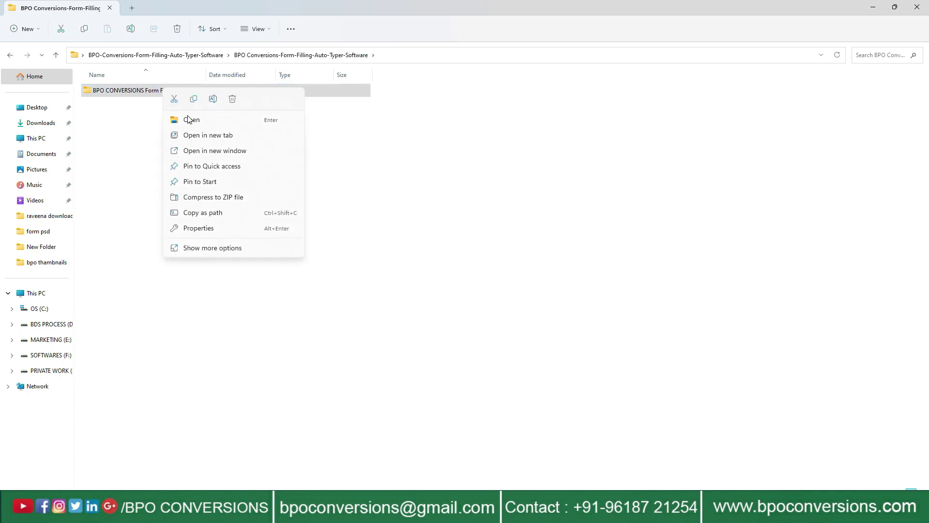
{"action": "left_click", "coordinate": [189, 120]}
{"action": "right_click", "coordinate": [153, 106]}
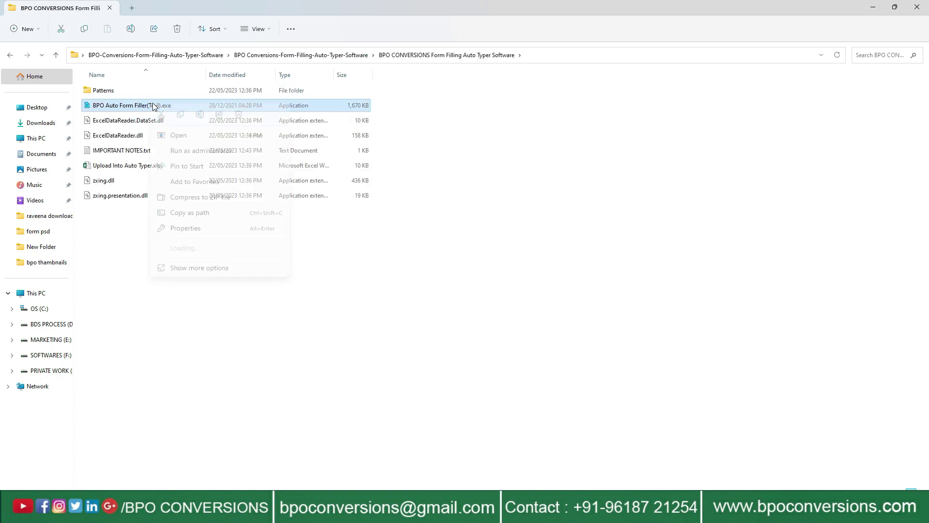
{"action": "left_click", "coordinate": [184, 135]}
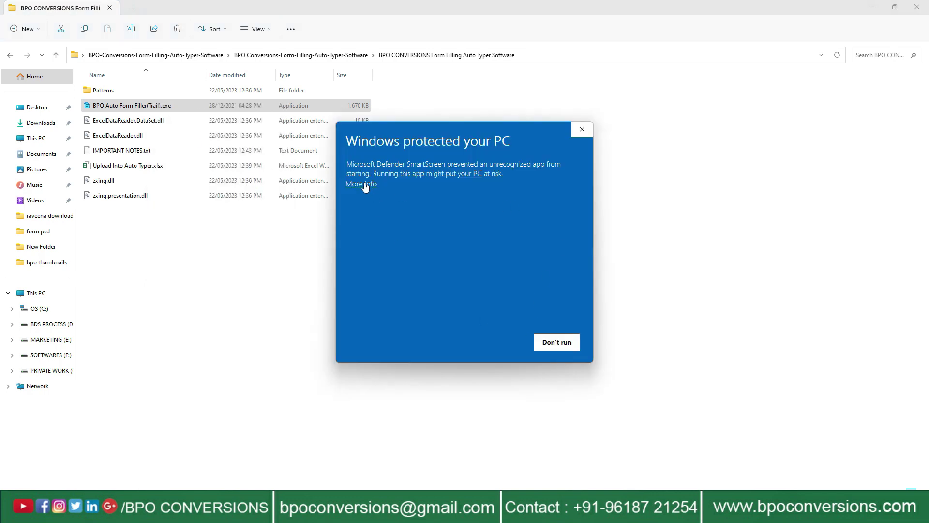
Run the unrecognized app anyway, close Explorer, and move the filler window right
{"action": "left_click", "coordinate": [365, 186]}
{"action": "left_click", "coordinate": [499, 342]}
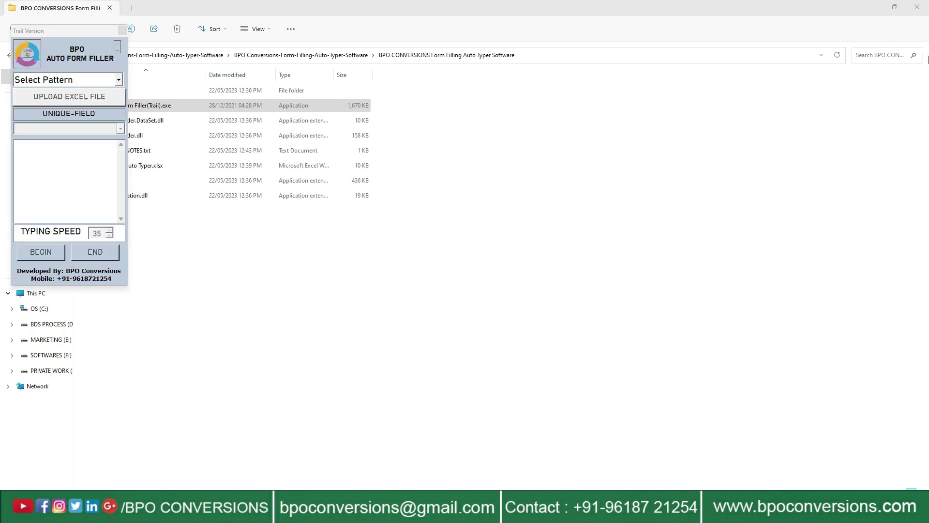
{"action": "left_click", "coordinate": [917, 7]}
{"action": "left_click_drag", "start_coordinate": [71, 34], "coordinate": [711, 73]}
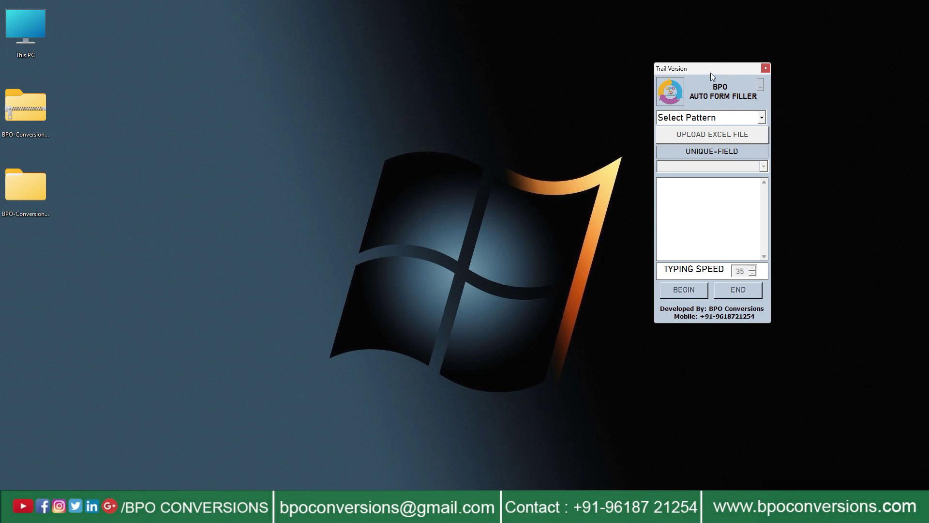
Choose the TRAIL VERSION pattern and load Upload Into Auto Typer.xlsx
{"action": "left_click", "coordinate": [761, 118]}
{"action": "left_click", "coordinate": [747, 129]}
{"action": "left_click", "coordinate": [718, 134]}
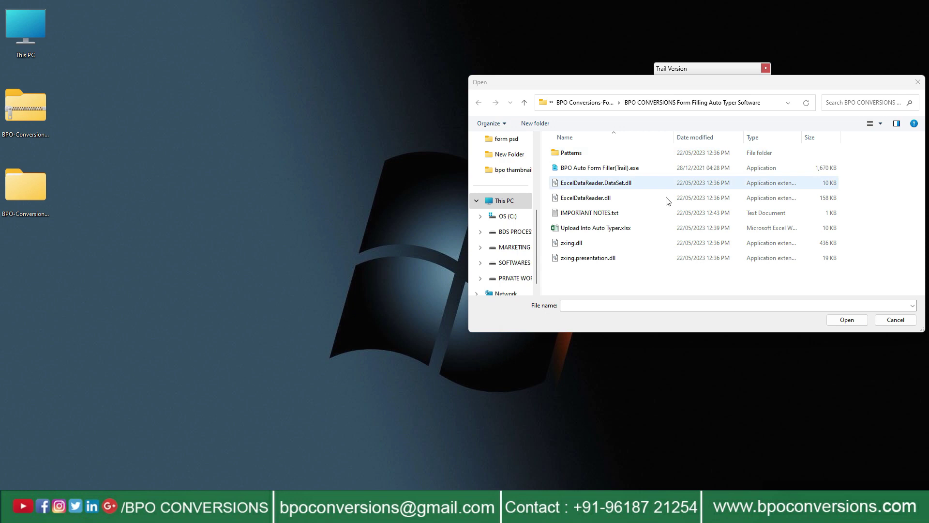
{"action": "left_click", "coordinate": [610, 232]}
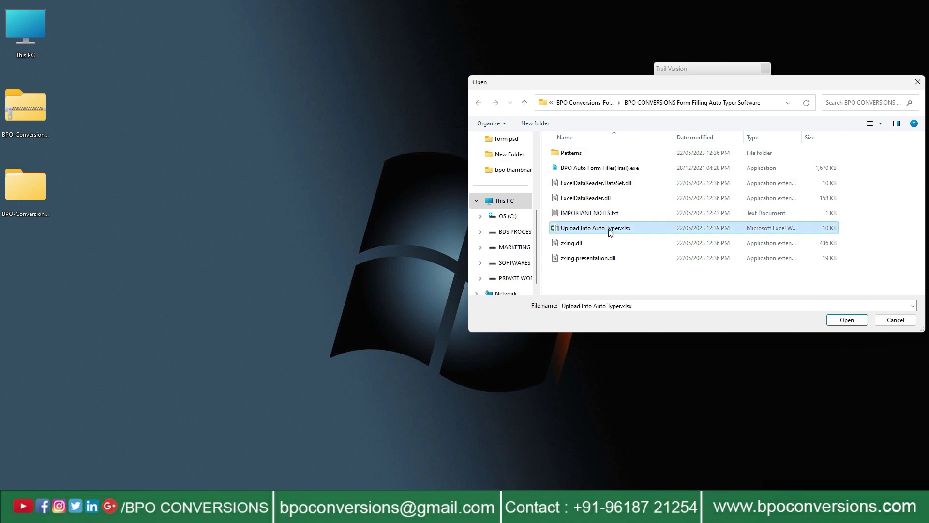
{"action": "left_click", "coordinate": [847, 319]}
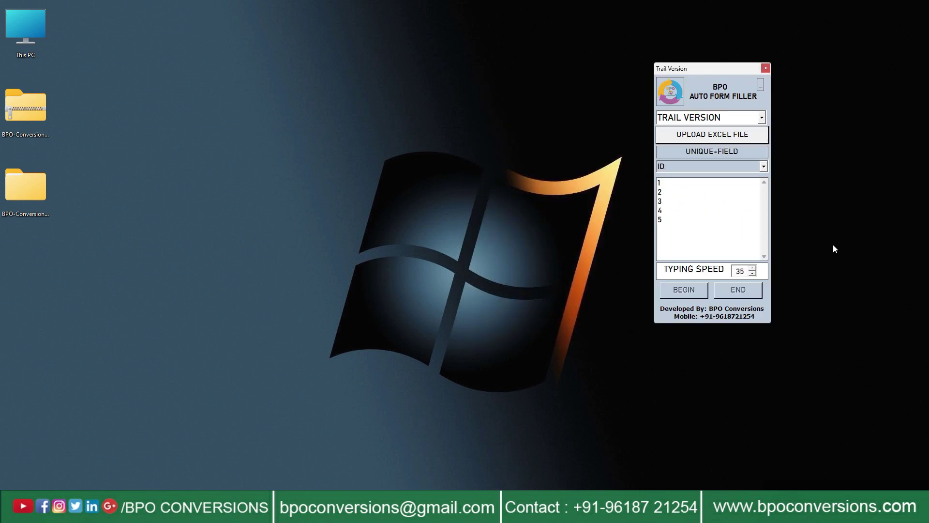
Auto-type the Form No. 16 record from the Name field onward, then save it as S.No 1
{"action": "left_click", "coordinate": [704, 187]}
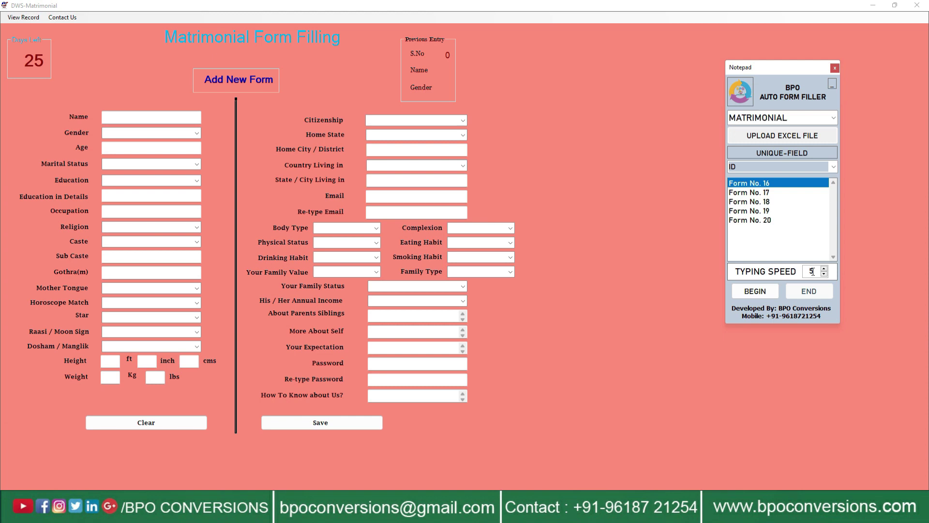
{"action": "left_click", "coordinate": [766, 293]}
{"action": "left_click", "coordinate": [151, 118]}
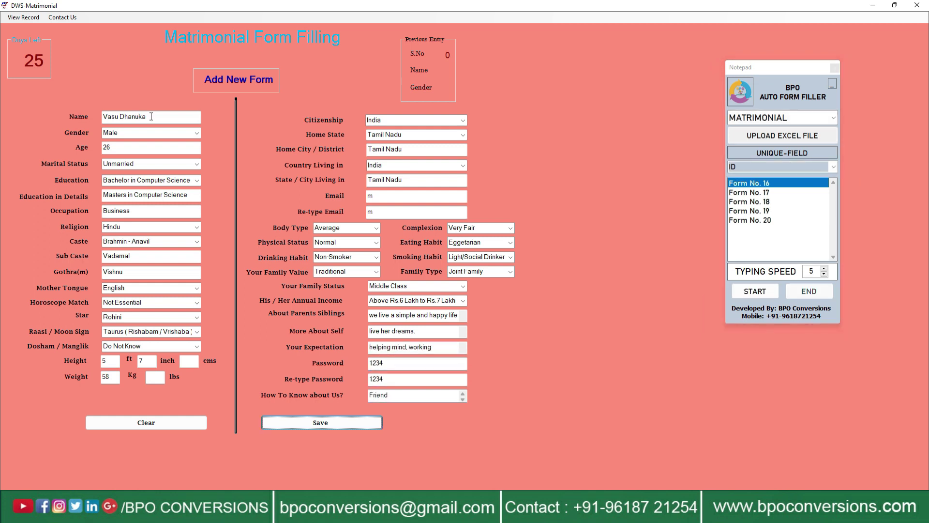
{"action": "left_click", "coordinate": [339, 421]}
{"action": "left_click", "coordinate": [528, 281]}
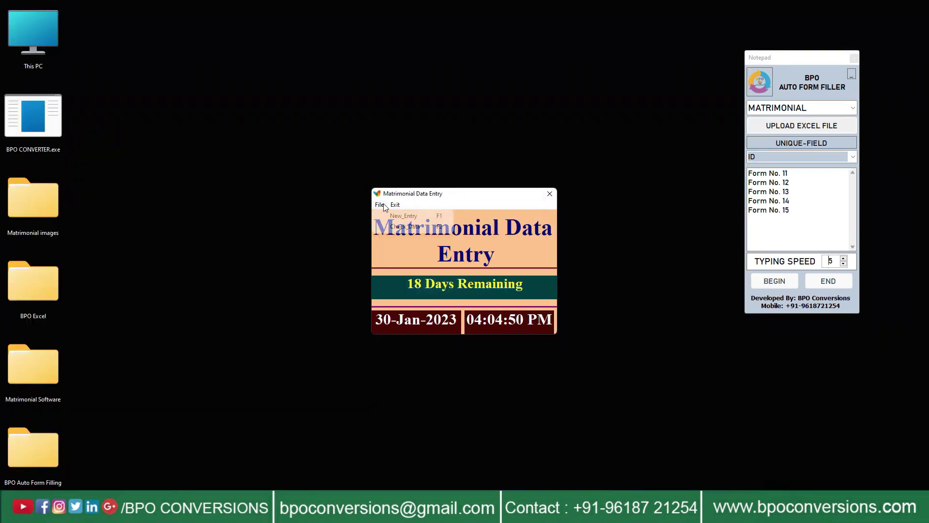
On a fresh New_Entry form, auto-type the Form No. 11 record and save it
{"action": "left_click", "coordinate": [404, 216]}
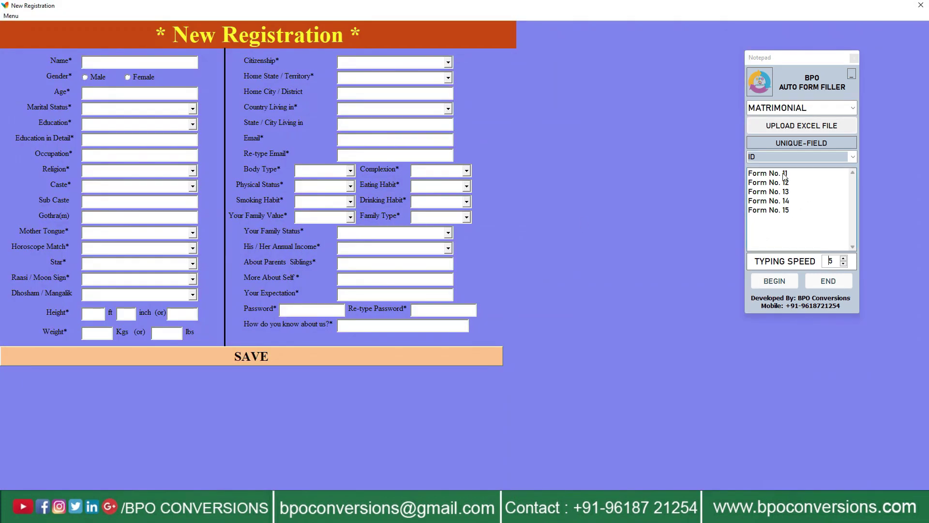
{"action": "left_click", "coordinate": [768, 173]}
{"action": "left_click", "coordinate": [782, 283]}
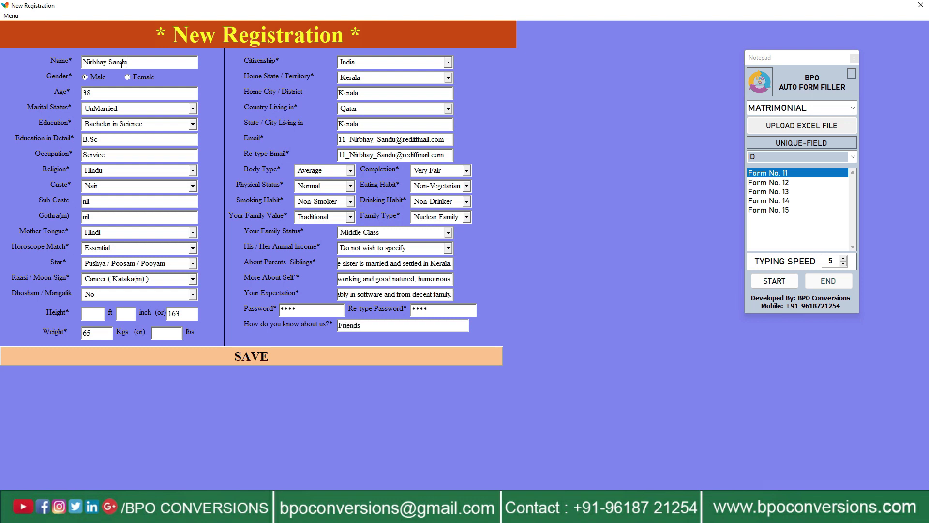
{"action": "left_click", "coordinate": [291, 360]}
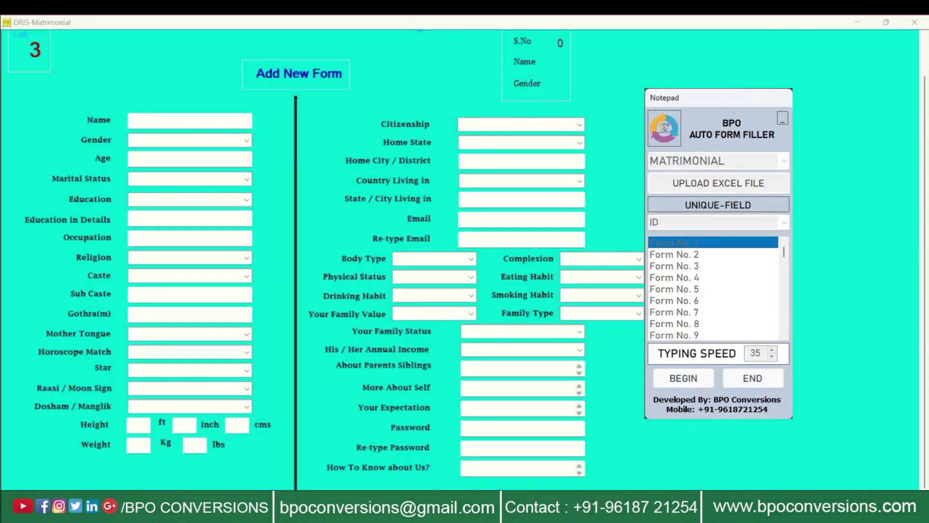
Auto-type the Form No. 1 record into DRIS-Matrimonial starting at the Name field
{"action": "key", "text": "Return"}
{"action": "left_click", "coordinate": [249, 122]}
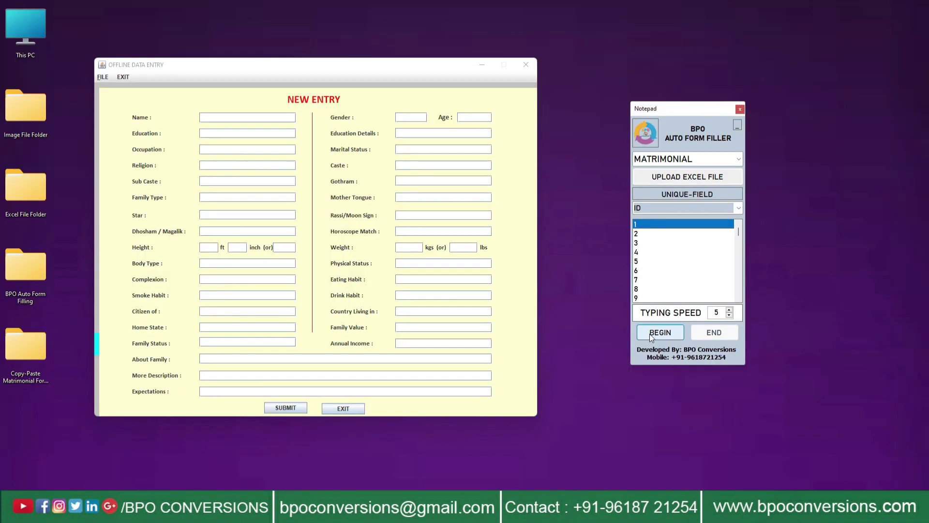
{"action": "left_click", "coordinate": [651, 333]}
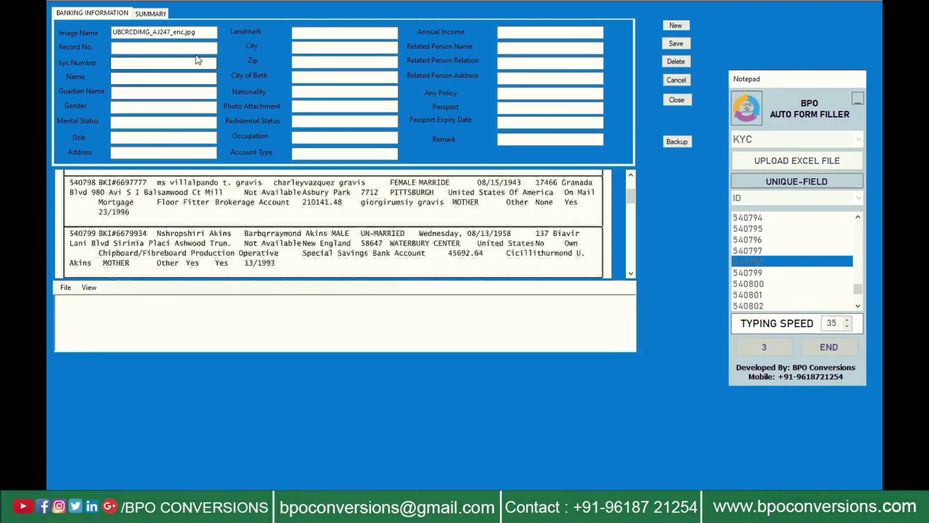
Put the caret in the KYC form's Record No. field so typing begins
{"action": "left_click", "coordinate": [194, 48]}
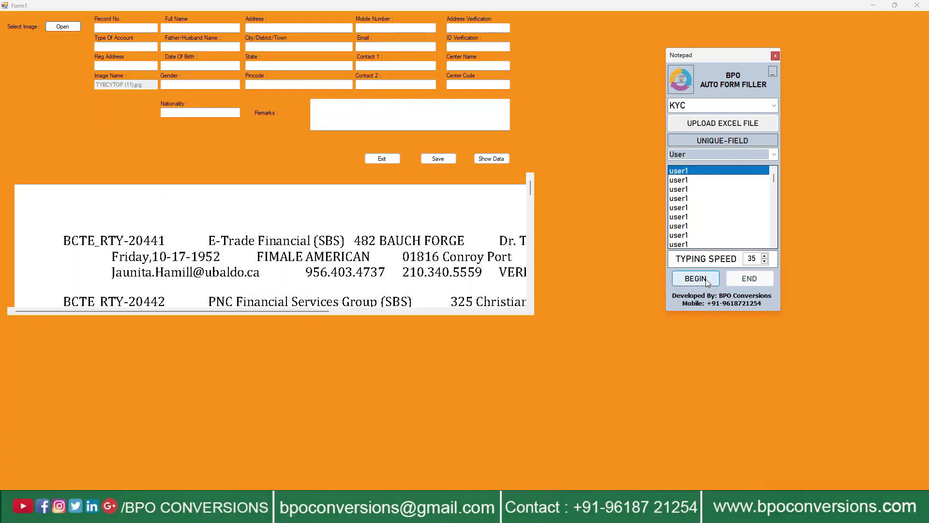
Auto-type the first user1 KYC record starting at the Record No field, then save it
{"action": "left_click", "coordinate": [706, 279]}
{"action": "left_click", "coordinate": [102, 28]}
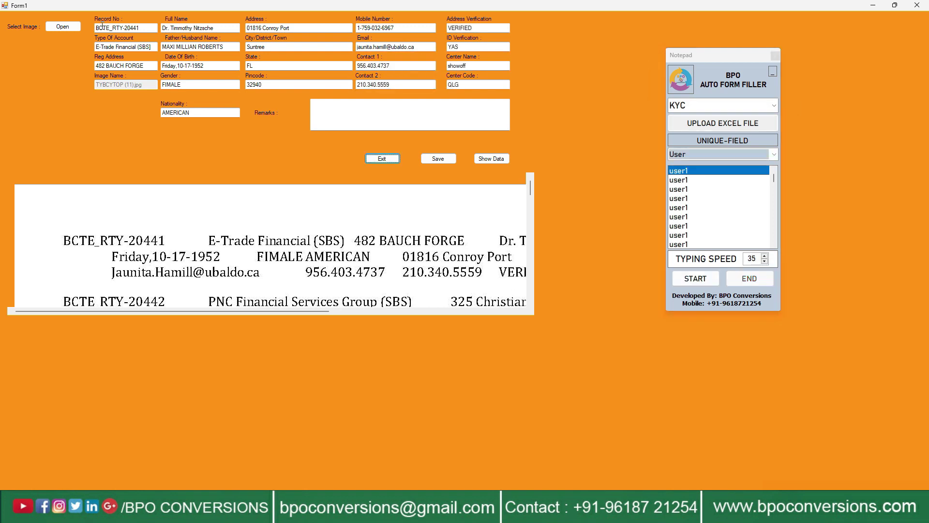
{"action": "left_click", "coordinate": [441, 159]}
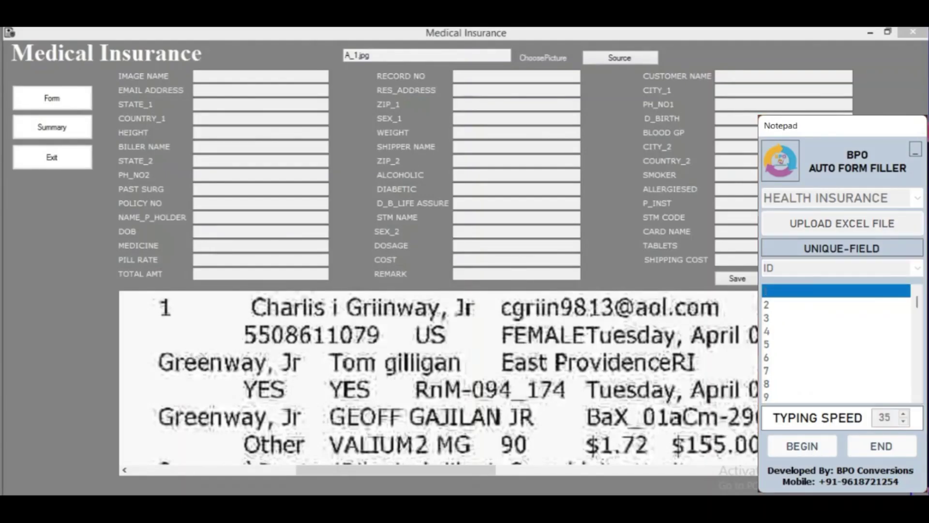
Begin auto-typing health insurance record ID 1 into the Medical Insurance form's RECORD NO field
{"action": "left_click", "coordinate": [802, 446]}
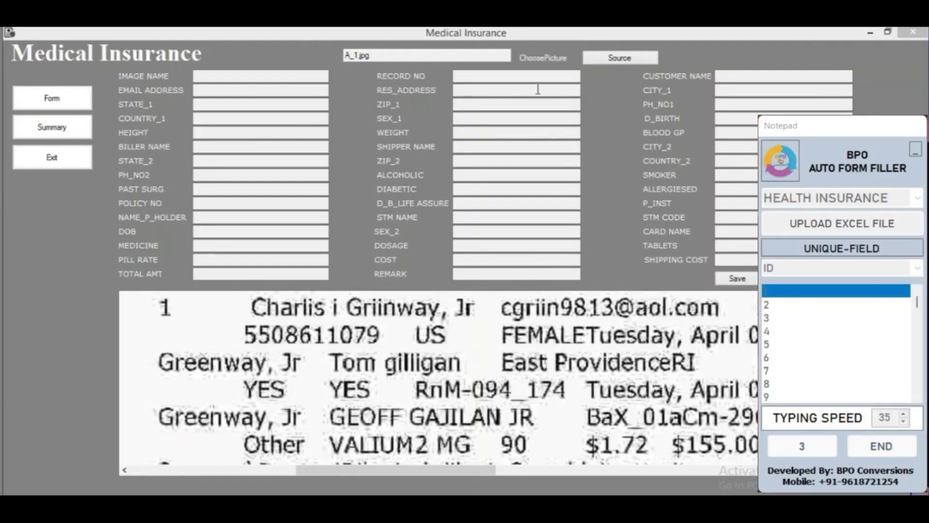
{"action": "left_click", "coordinate": [533, 79]}
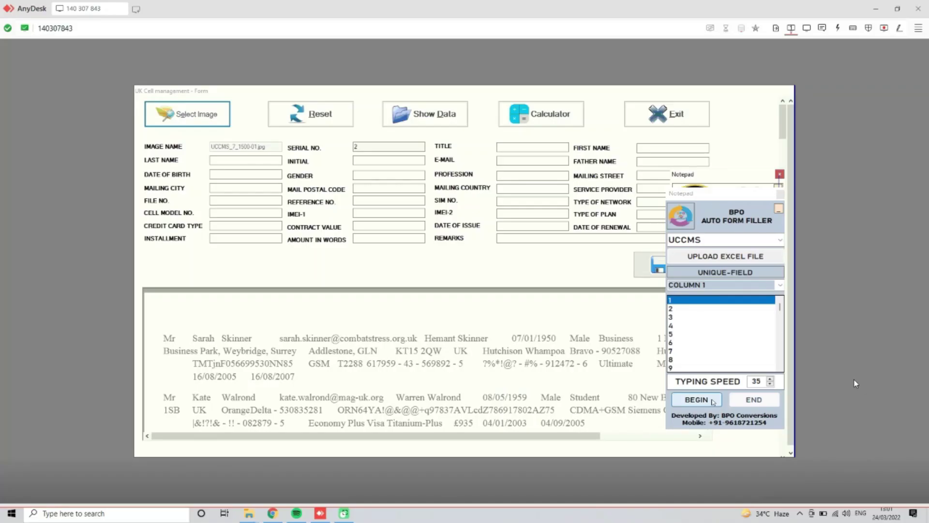
Start the countdown that auto-types the MORT record across the mortgage form's tabs
{"action": "left_click", "coordinate": [714, 402]}
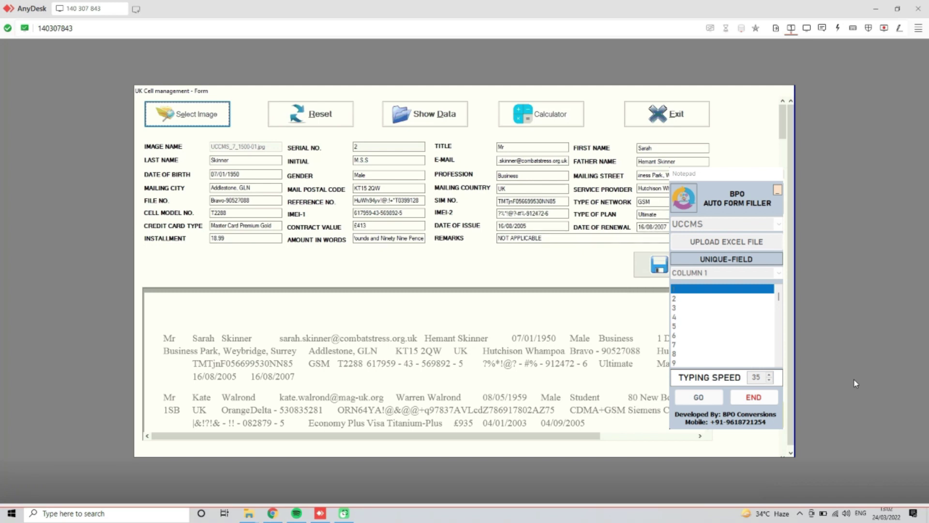
Start auto-typing the first UCCMS record into the remote UK Cell management form
{"action": "left_click", "coordinate": [779, 428]}
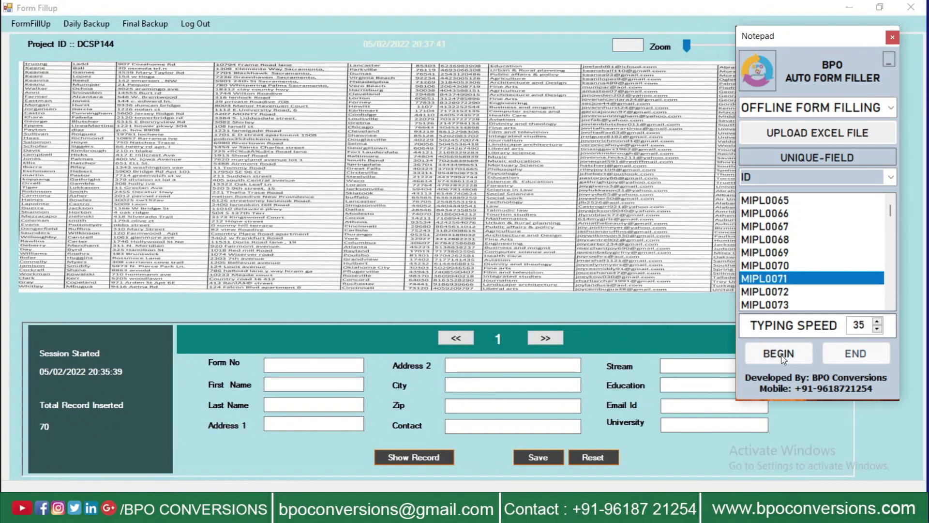
Start auto-typing the MIPL0071 record into the offline Form Fillup entry
{"action": "left_click", "coordinate": [779, 354]}
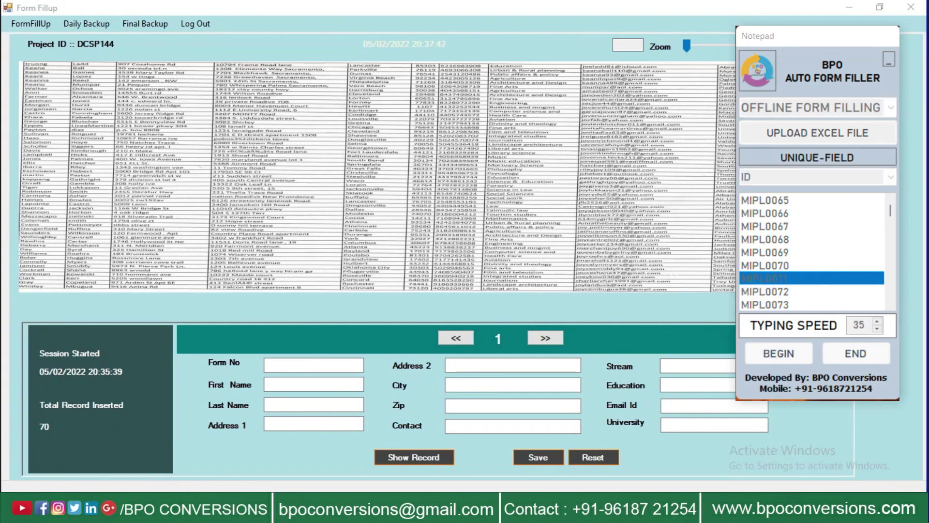